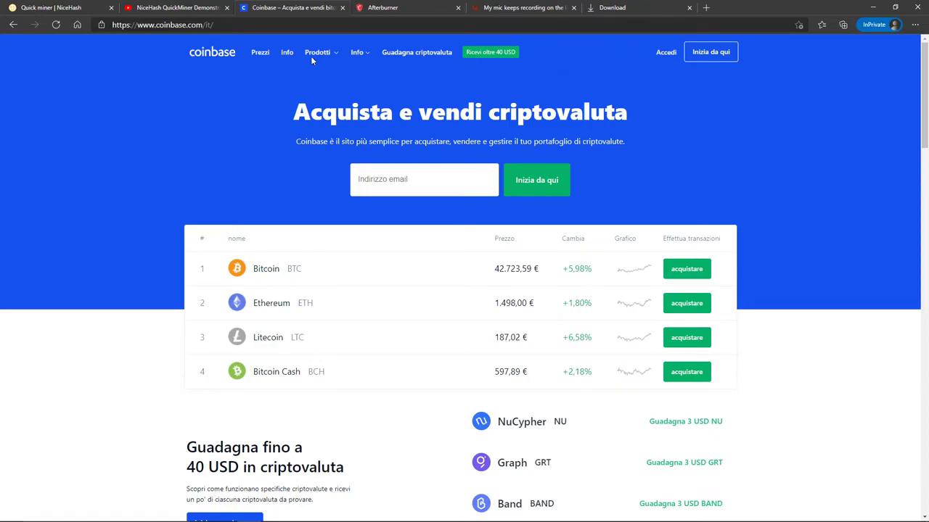
# Look over the Coinbase homepage and examine the earned-so-far Bitcoin amount on the NiceHash Quick Miner page.
pyautogui.scroll(-2, 622, 207)
pyautogui.scroll(2, 623, 207)
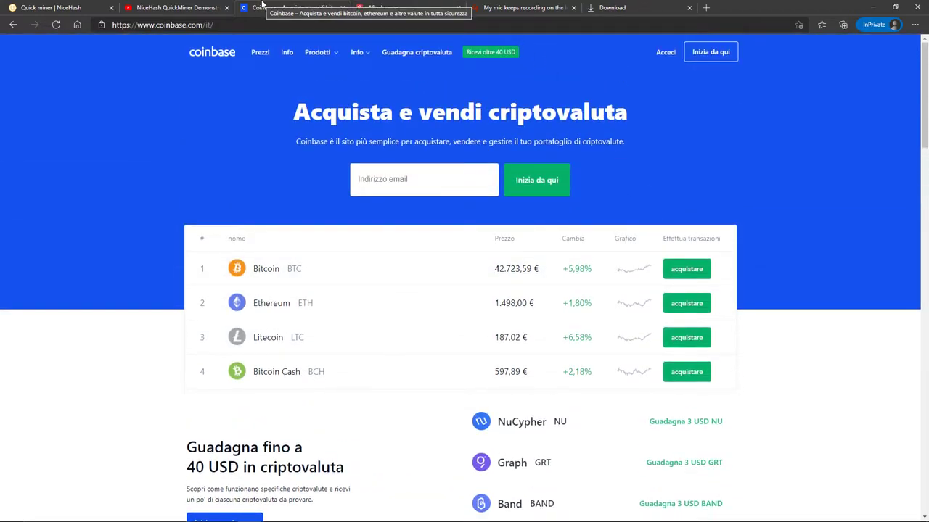
pyautogui.click(65, 7)
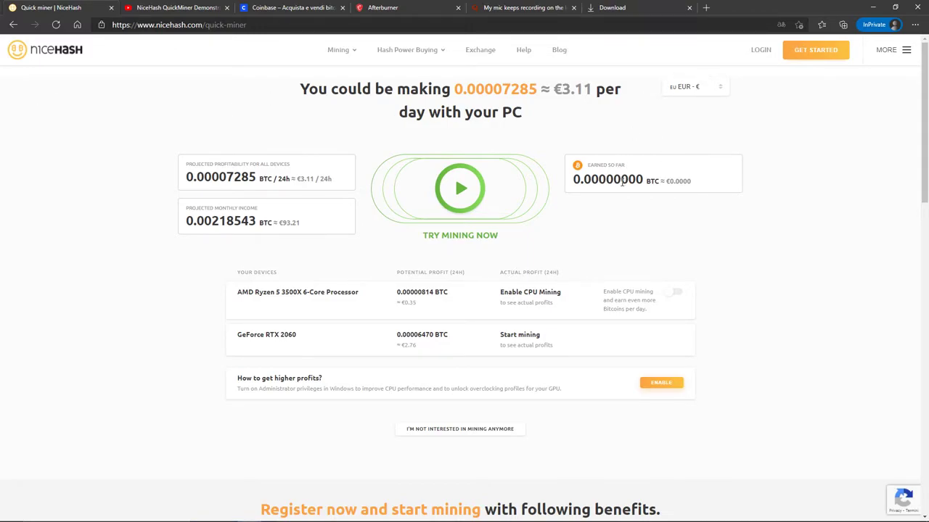
pyautogui.moveTo(648, 185); pyautogui.dragTo(572, 182)
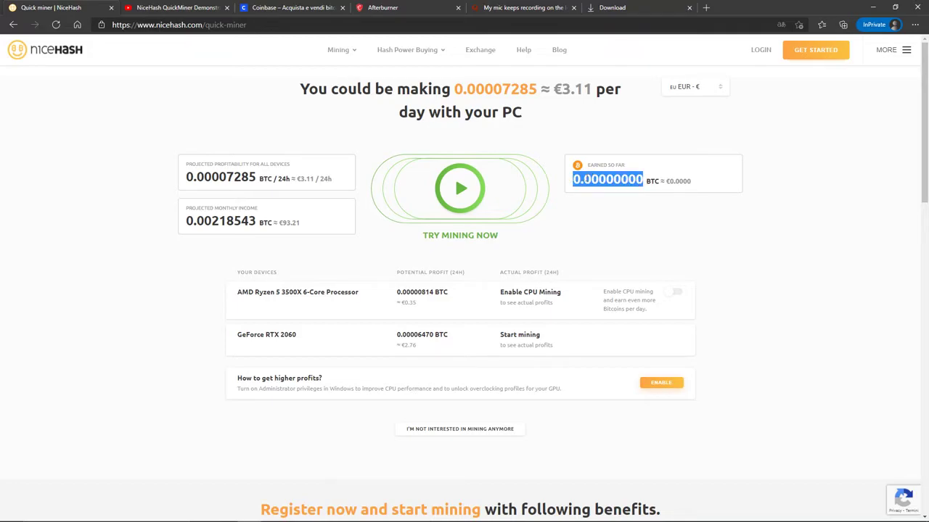
pyautogui.moveTo(631, 186); pyautogui.dragTo(563, 182)
pyautogui.click(566, 180)
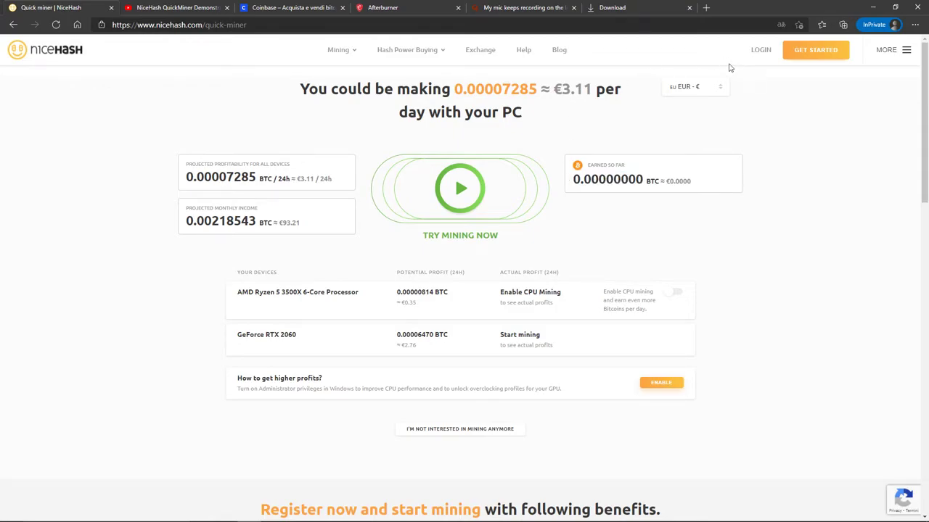
# Revisit the Coinbase homepage, close it and return to the NiceHash Quick Miner page.
pyautogui.click(275, 7)
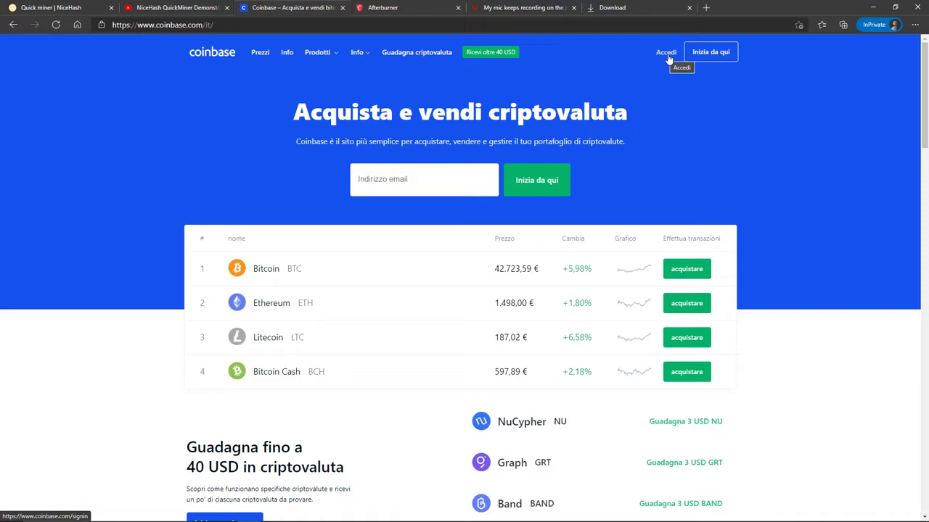
pyautogui.click(343, 8)
pyautogui.click(98, 9)
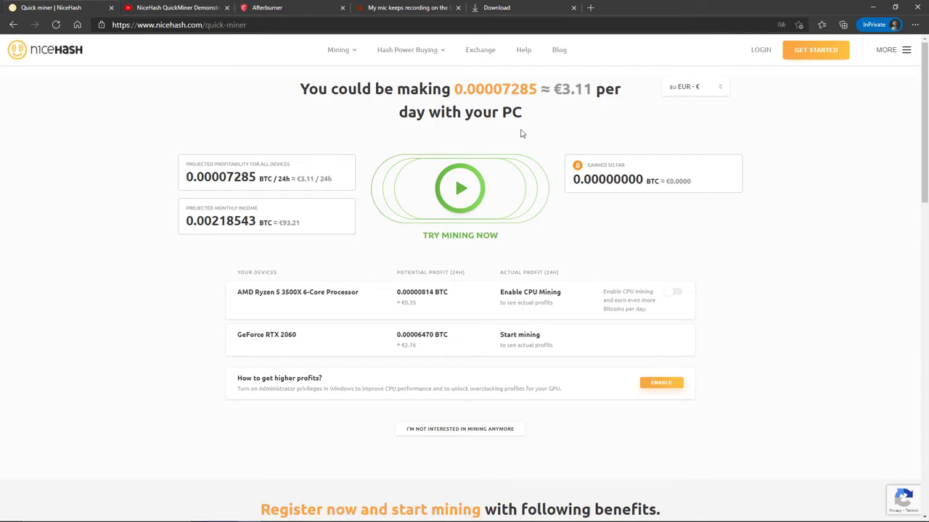
# Bring up the Excavator v1.6.2b miner console and close it to shut down QuickMiner.
pyautogui.moveTo(292, 509)
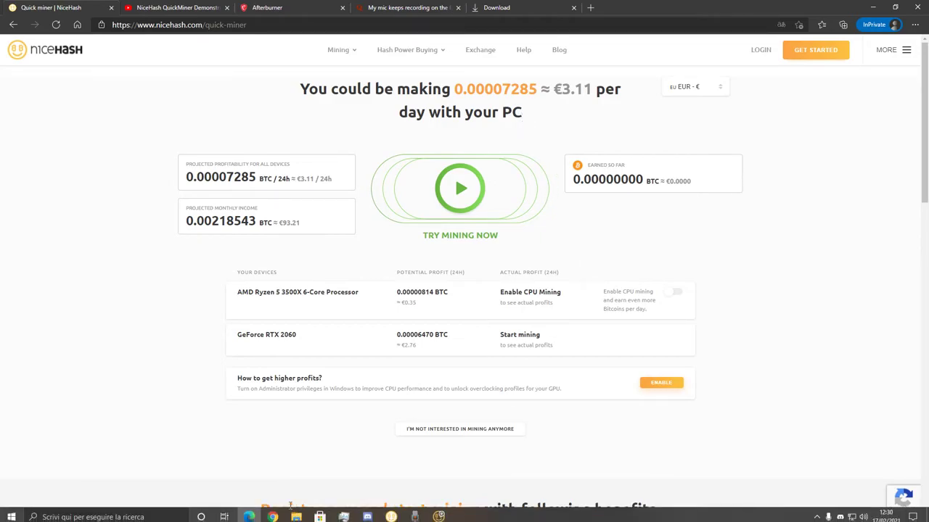
pyautogui.click(438, 516)
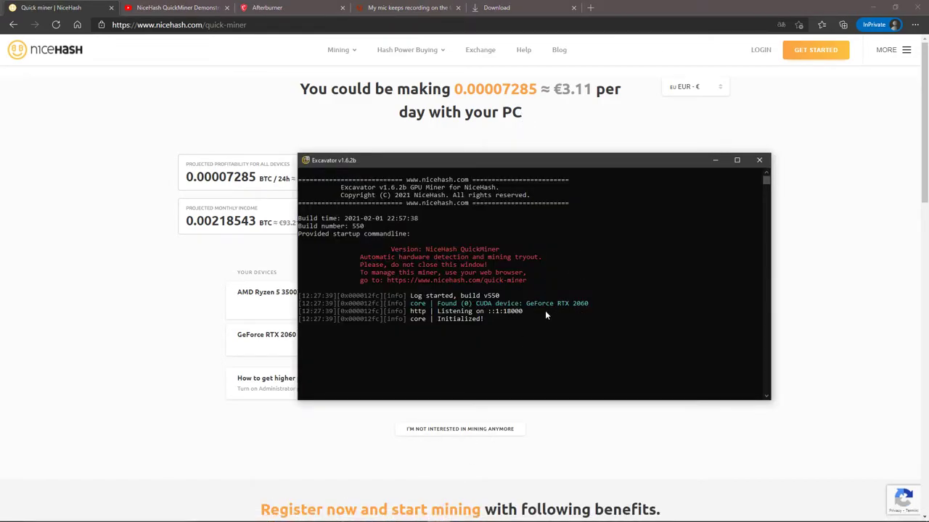
pyautogui.click(760, 159)
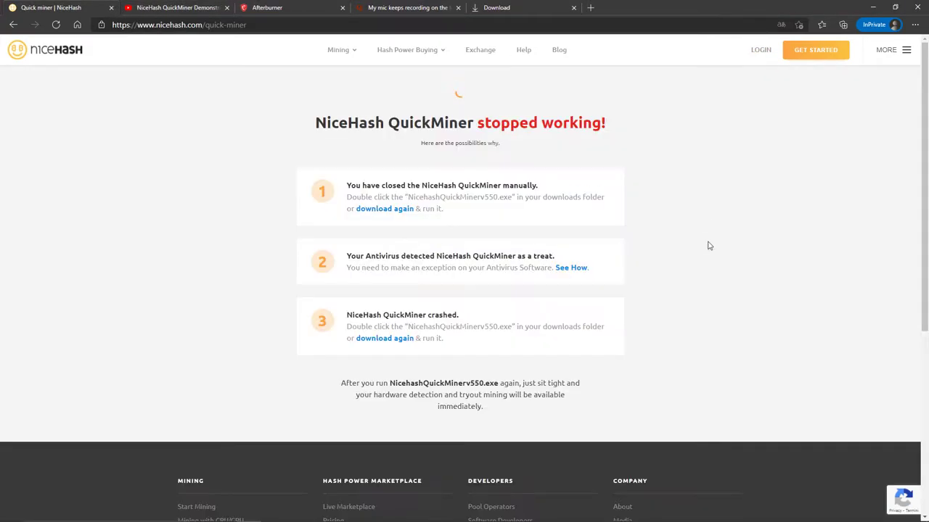
# Close the Quick Miner, YouTube, microphone-recording and Download pages, keeping only the MSI Afterburner page open.
pyautogui.click(111, 7)
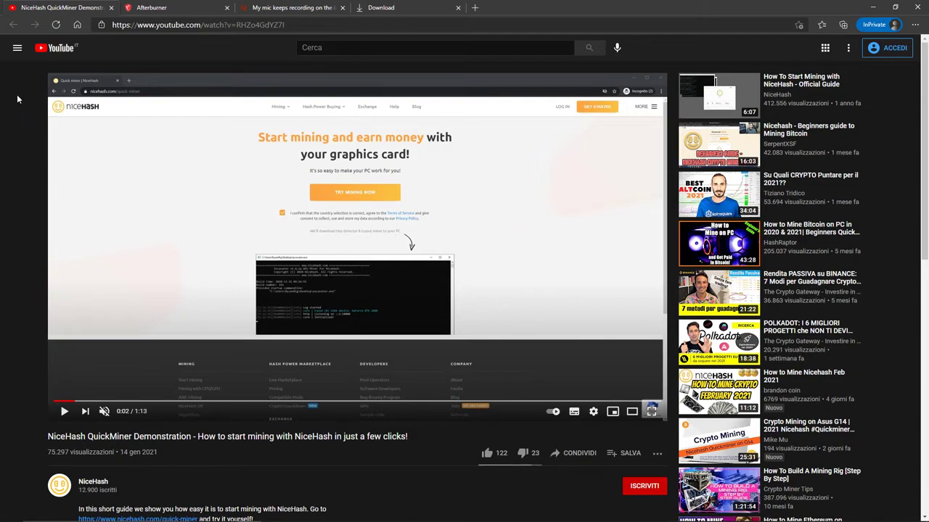
pyautogui.click(111, 8)
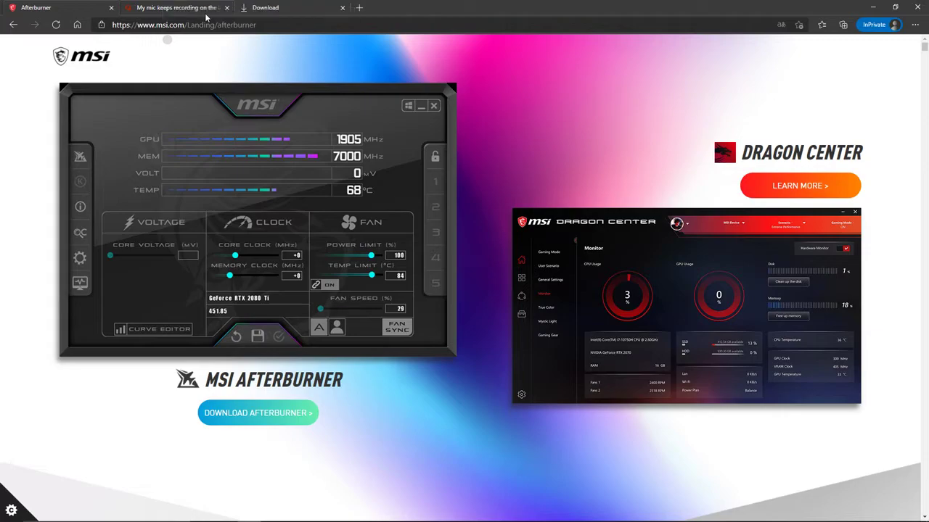
pyautogui.click(227, 8)
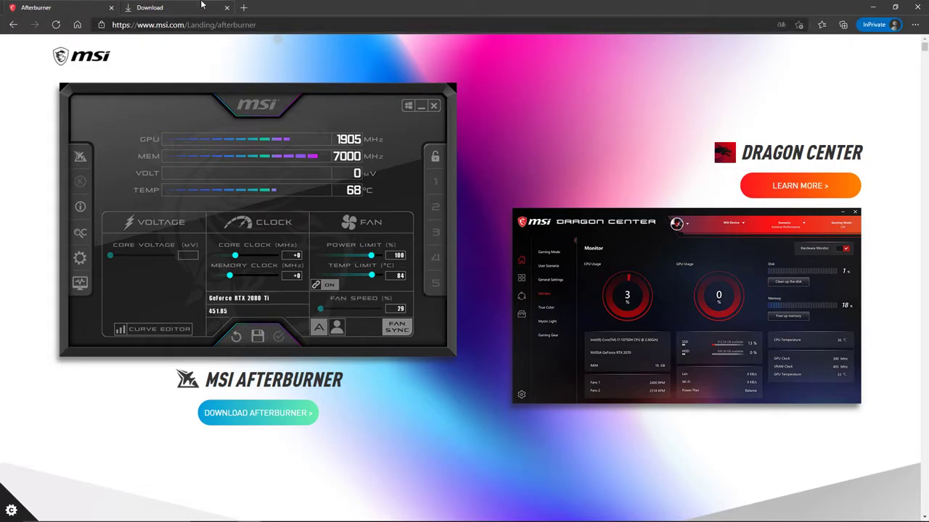
pyautogui.click(227, 7)
# Check the running recording in Voice Recorder and minimize its window.
pyautogui.press('super')
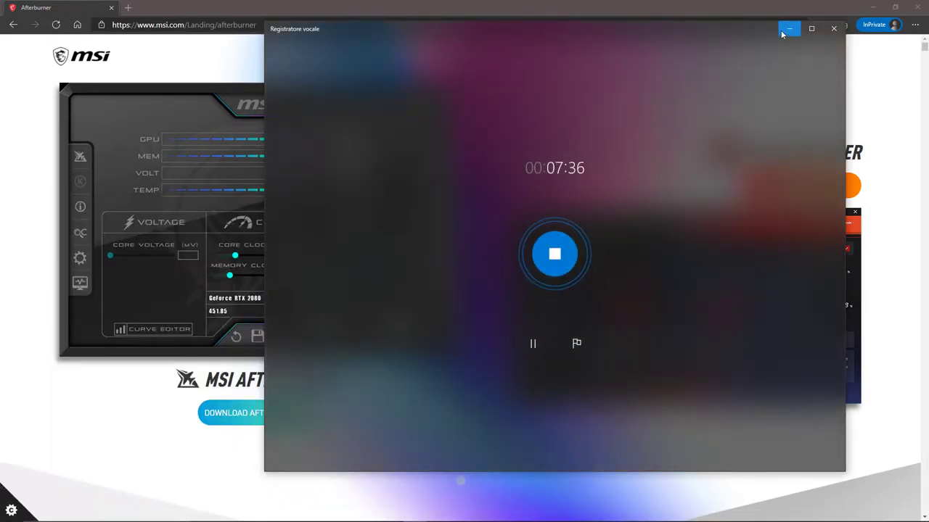
pyautogui.click(786, 27)
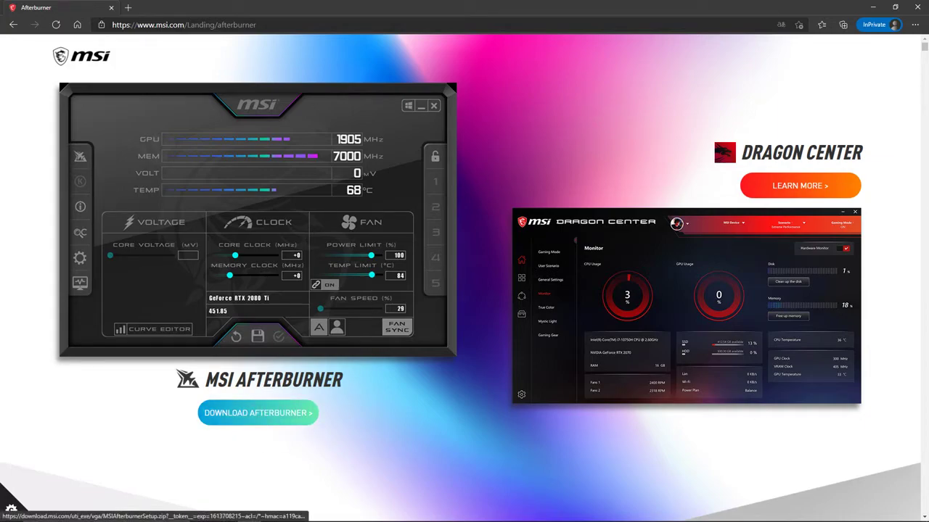
# Open the running MSI Afterburner, move its window beside the page artwork and examine the power limit and memory clock settings.
pyautogui.press('super')
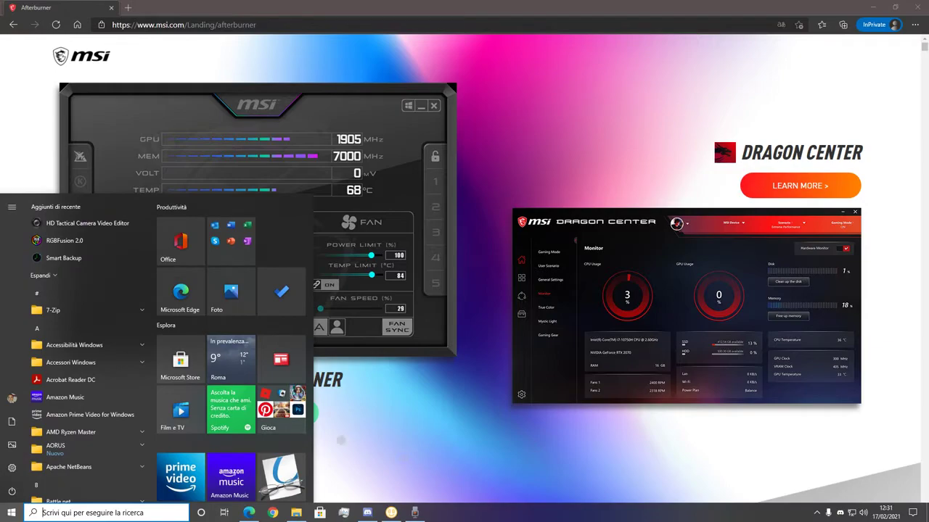
pyautogui.click(815, 513)
pyautogui.click(807, 474)
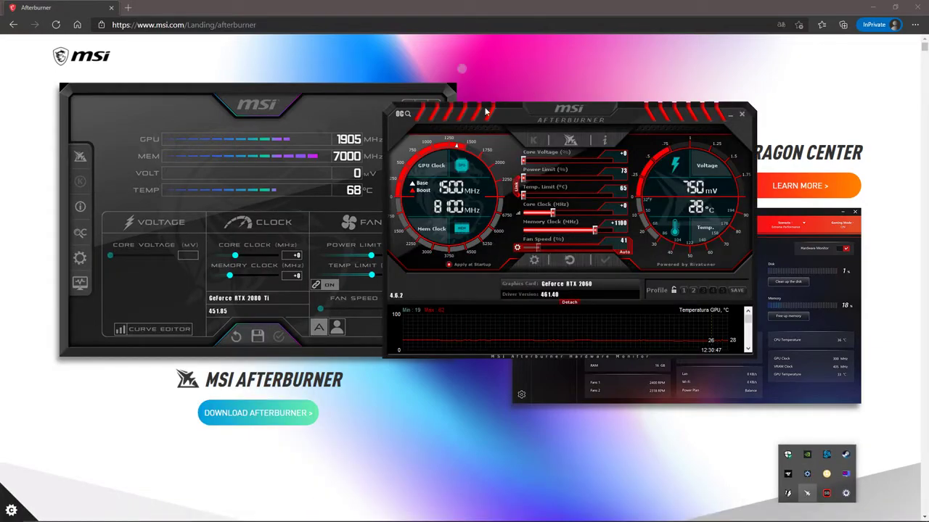
pyautogui.moveTo(508, 93); pyautogui.dragTo(427, 114)
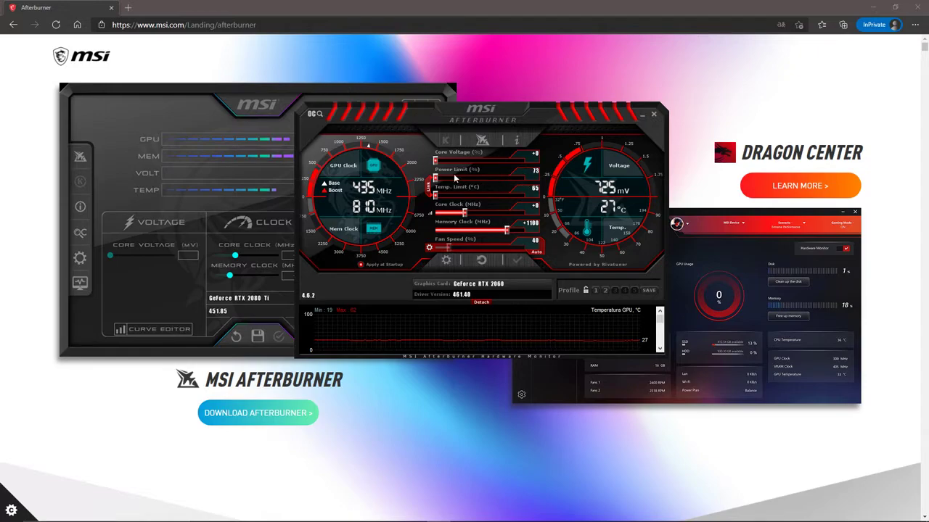
pyautogui.moveTo(437, 180)
pyautogui.mouseDown()
pyautogui.moveTo(525, 182)
pyautogui.moveTo(425, 190)
pyautogui.mouseUp()
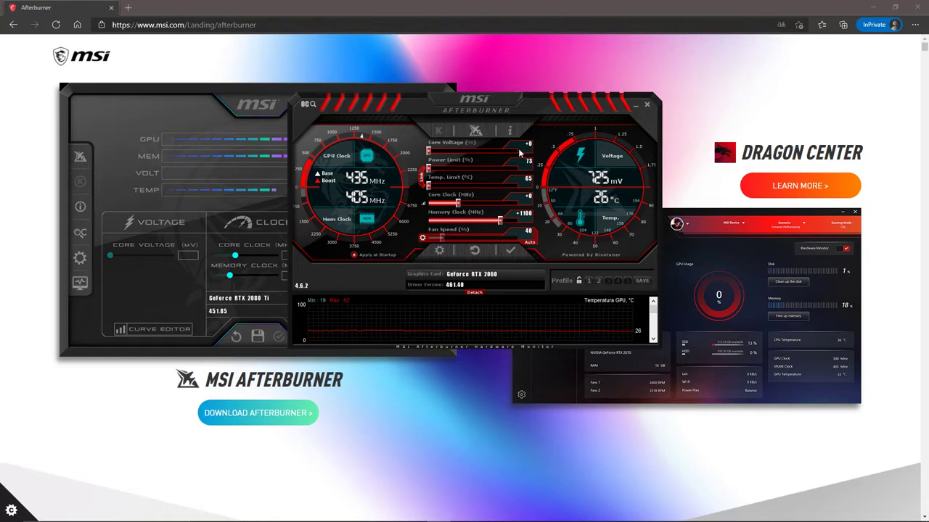
pyautogui.moveTo(528, 166)
pyautogui.moveTo(527, 214)
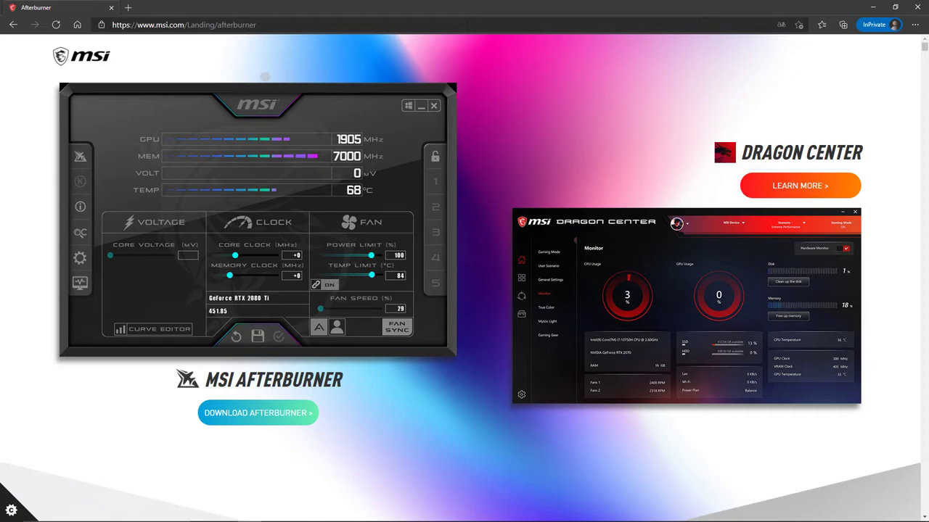
# Minimize the browser and open the NiceHash_QuickMiner_v0.3.0.2 folder from the desktop in a maximized window.
pyautogui.click(875, 6)
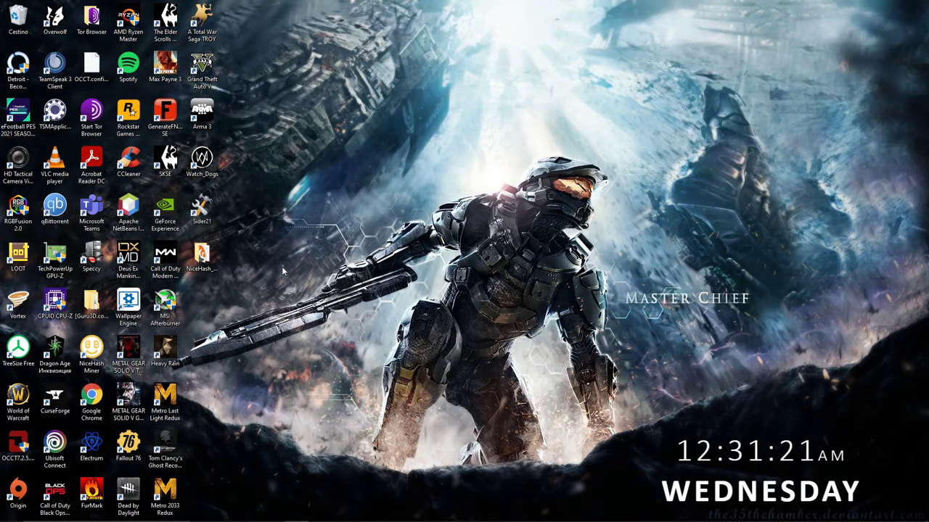
pyautogui.doubleClick(202, 255)
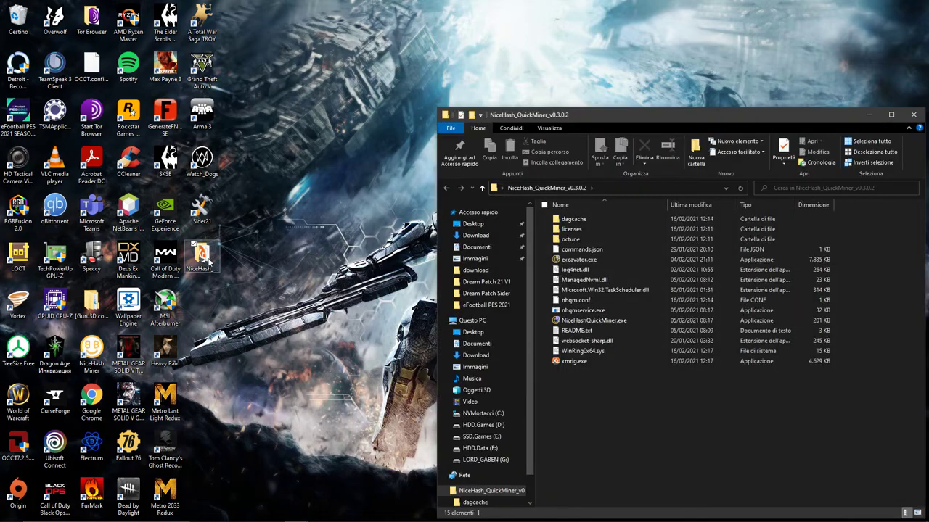
pyautogui.click(894, 113)
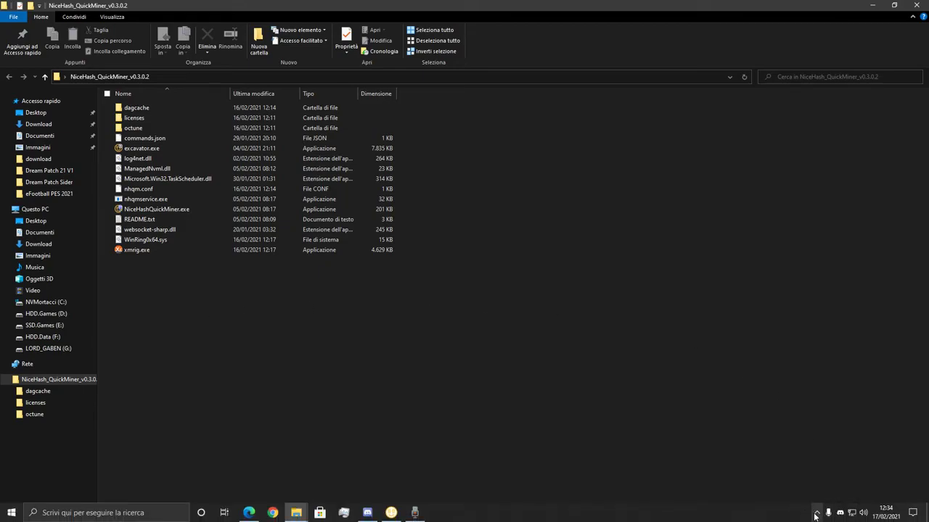
# Reopen MSI Afterburner over the QuickMiner folder, review its graphics card settings and minimize it.
pyautogui.click(817, 513)
pyautogui.click(807, 473)
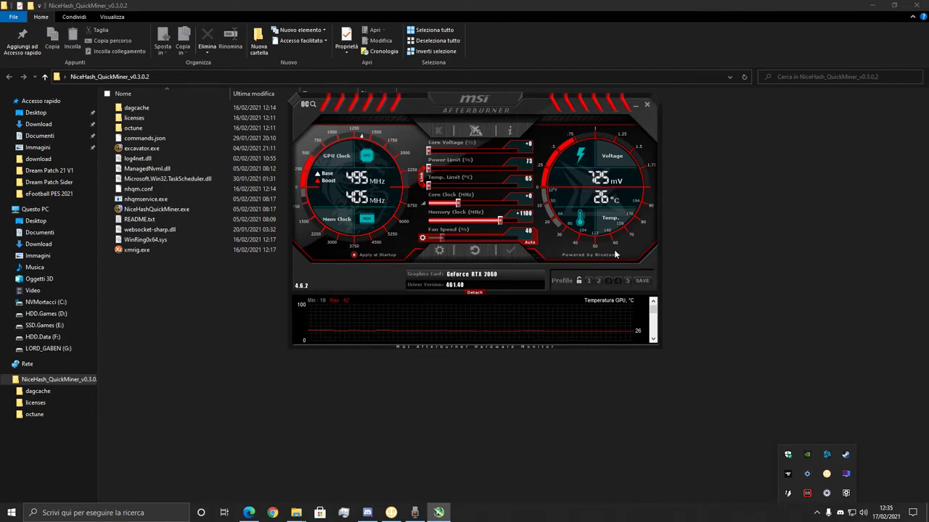
pyautogui.click(616, 254)
pyautogui.click(633, 108)
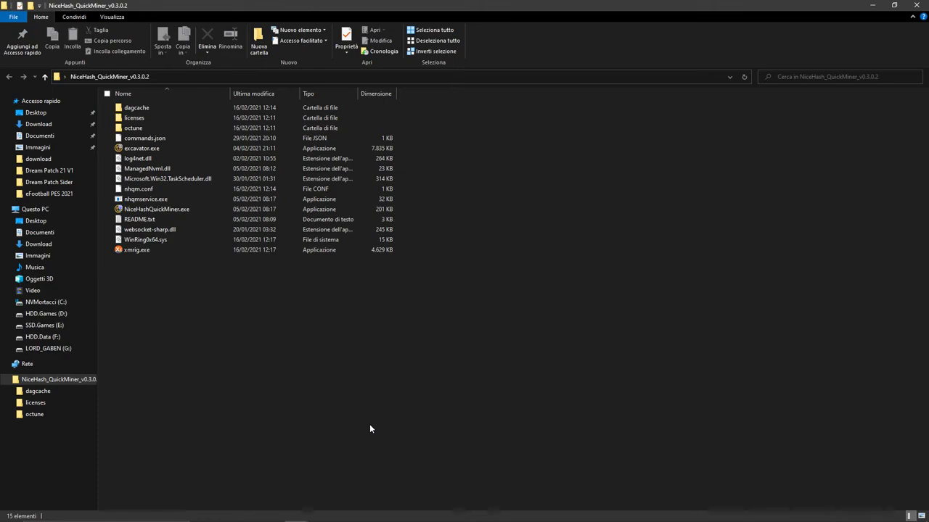
# Switch to Voice Recorder to view the running recording.
pyautogui.moveTo(296, 521)
pyautogui.moveTo(390, 514)
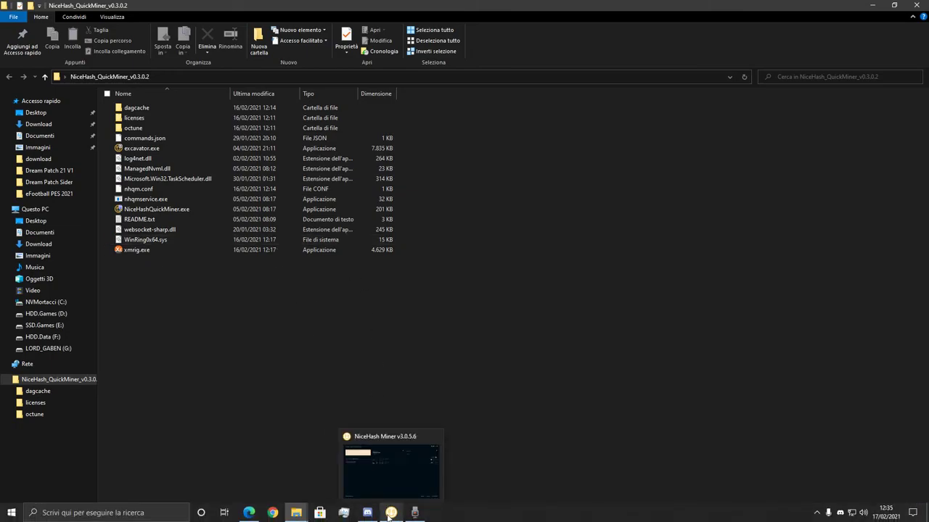
pyautogui.click(438, 468)
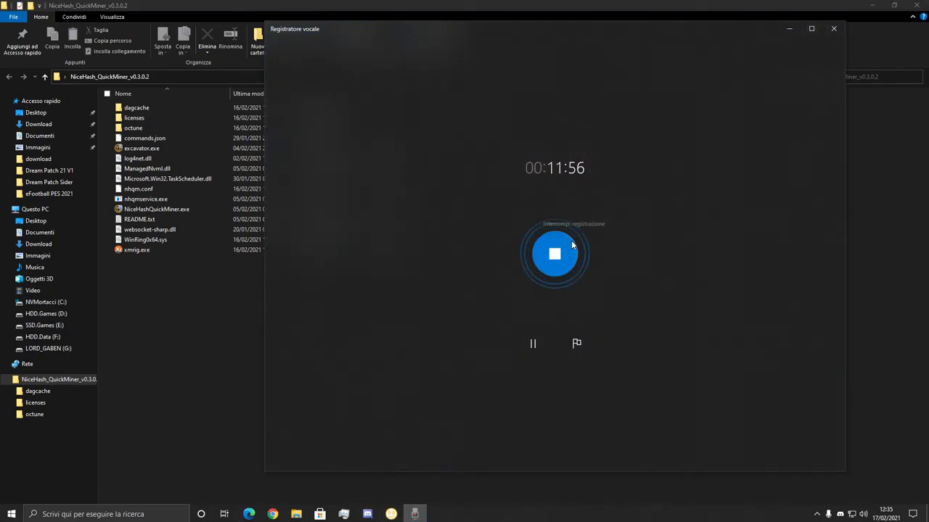